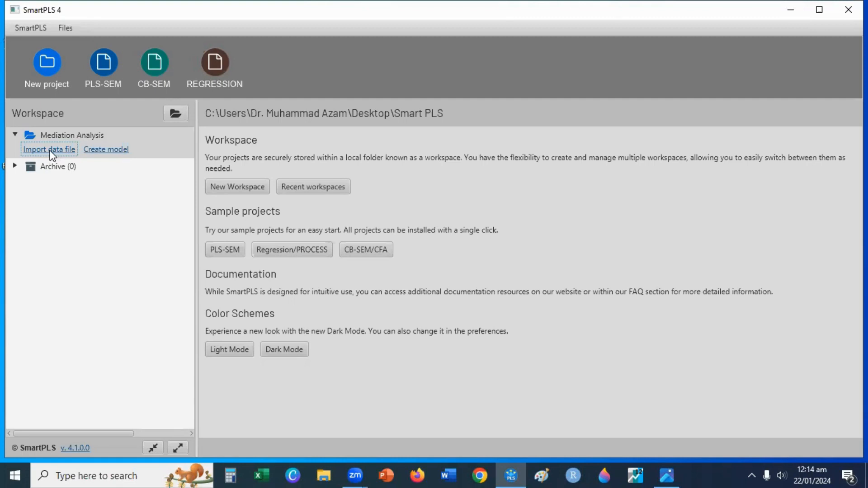
Import the "Data - Mediation" CSV file from the Desktop into the Mediation Analysis project and return to the workspace
{"action": "left_click", "coordinate": [50, 151]}
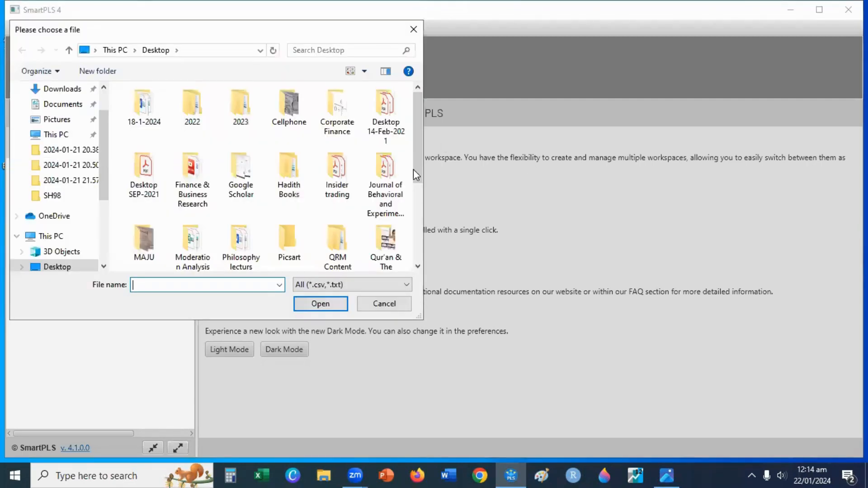
{"action": "left_click_drag", "start_coordinate": [416, 176], "coordinate": [413, 237]}
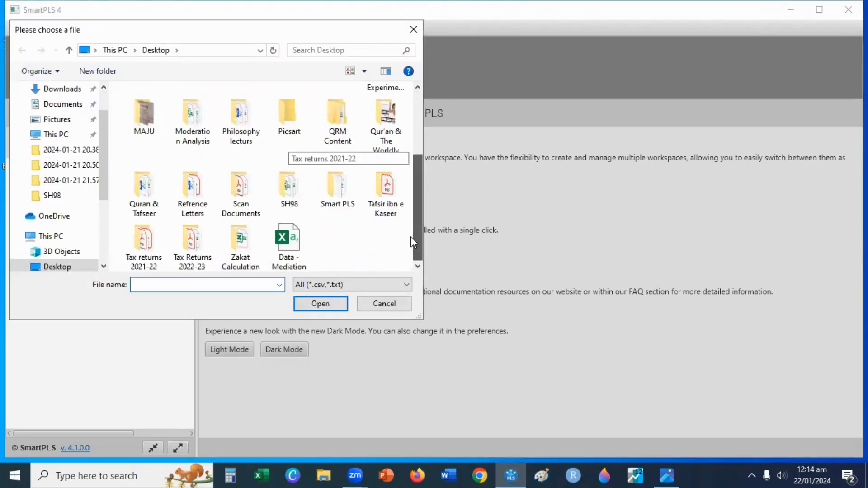
{"action": "left_click", "coordinate": [293, 243]}
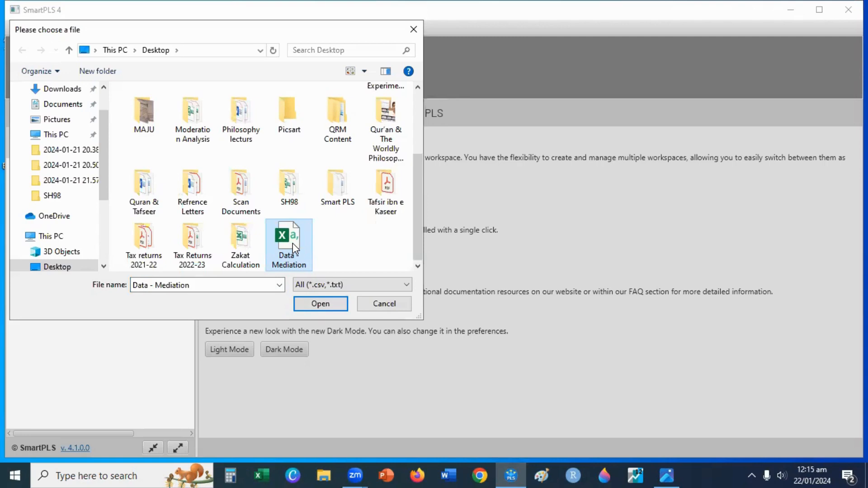
{"action": "left_click", "coordinate": [327, 306]}
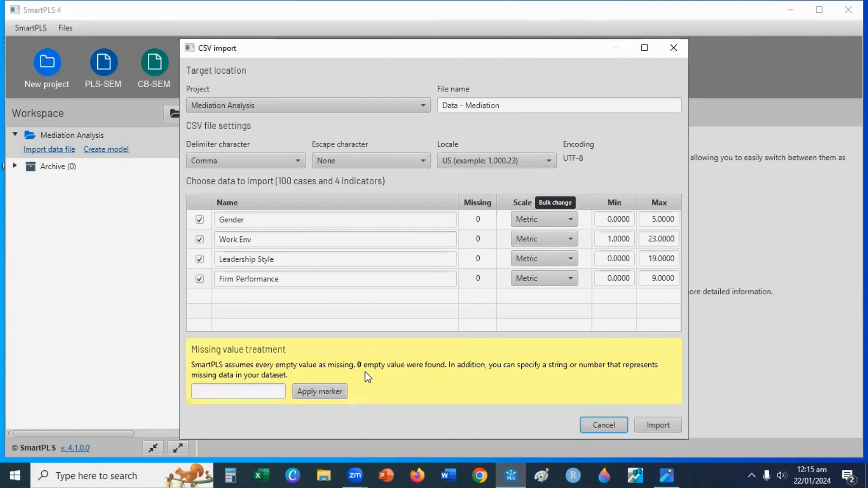
{"action": "left_click", "coordinate": [658, 427]}
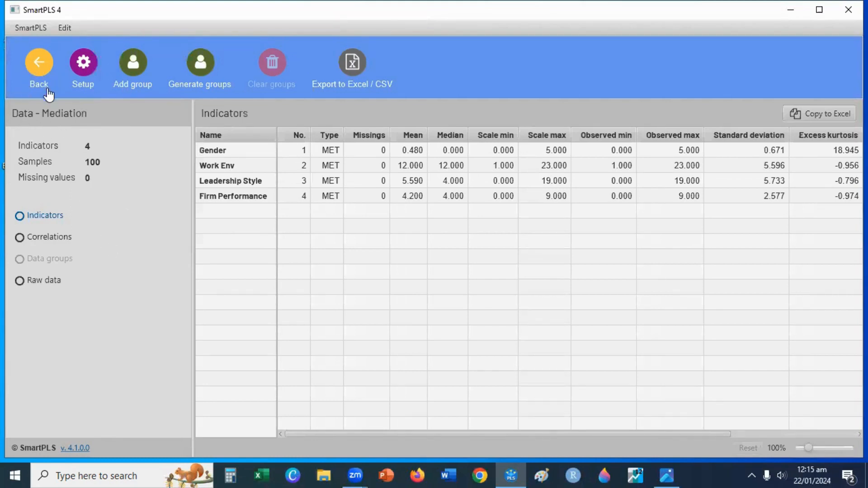
{"action": "left_click", "coordinate": [36, 66]}
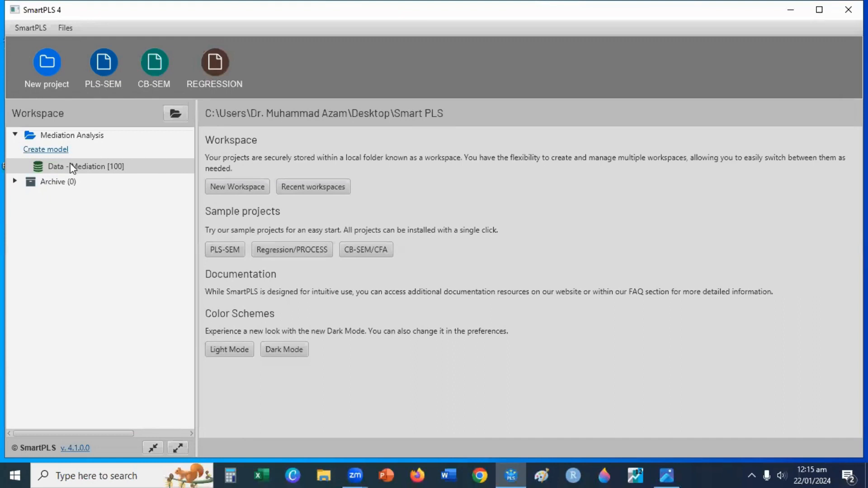
Create a PLS-SEM model named "Mediation Model" in the Mediation Analysis project
{"action": "left_click", "coordinate": [48, 149]}
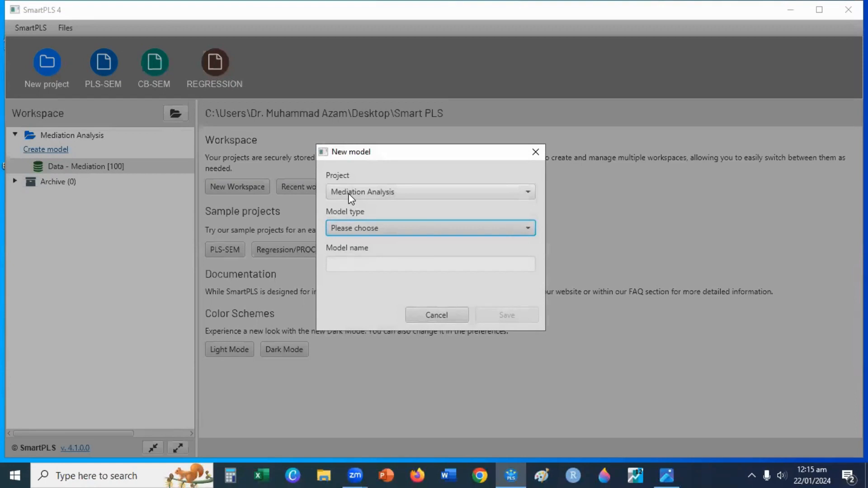
{"action": "left_click", "coordinate": [354, 226]}
{"action": "left_click", "coordinate": [356, 247]}
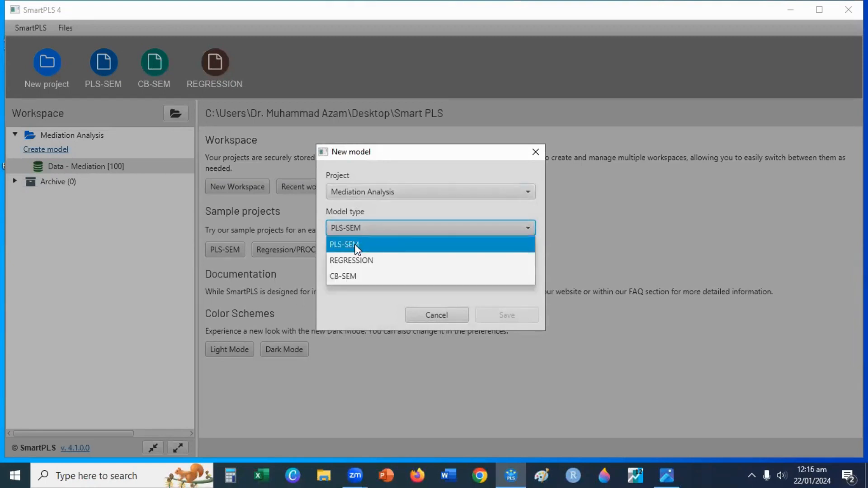
{"action": "left_click", "coordinate": [356, 247]}
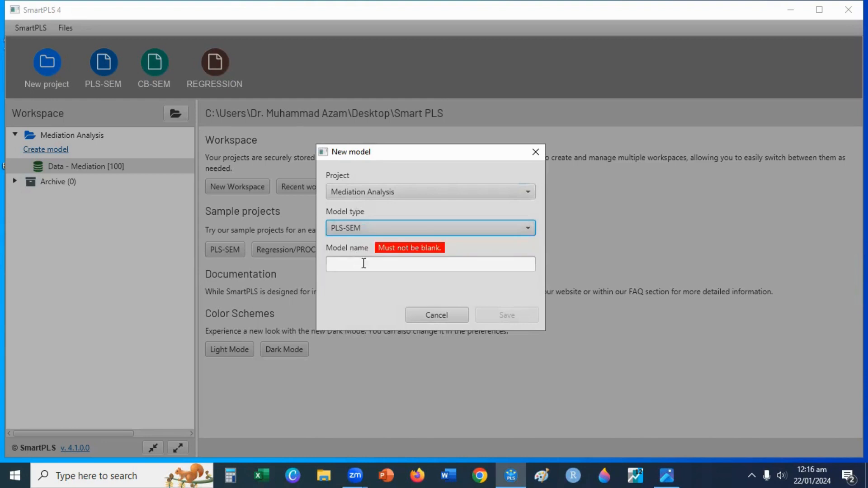
{"action": "left_click", "coordinate": [387, 266]}
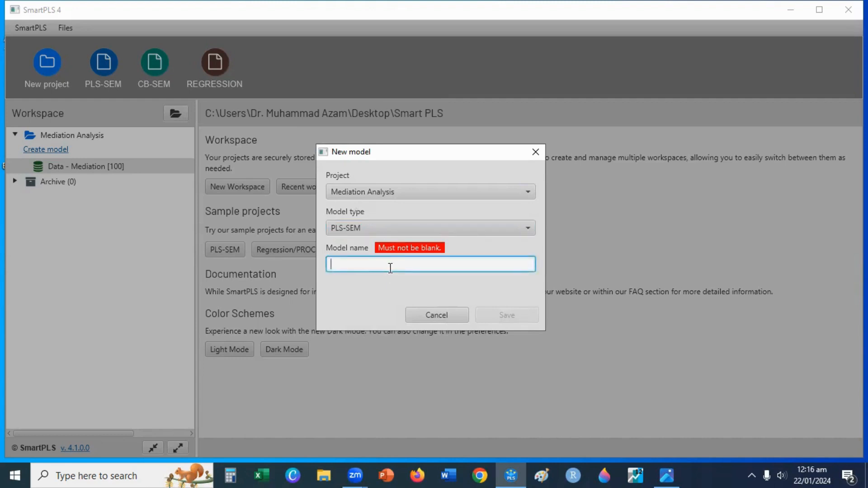
{"action": "type", "text": "Mediatio"}
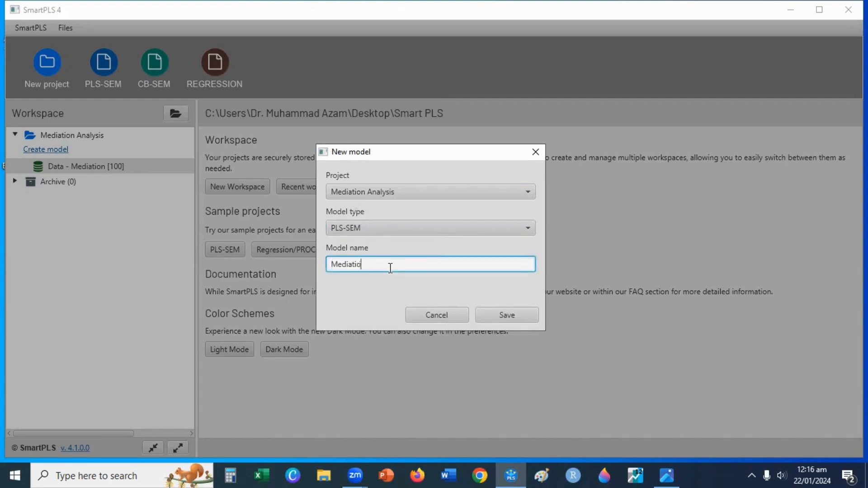
{"action": "type", "text": "n Model"}
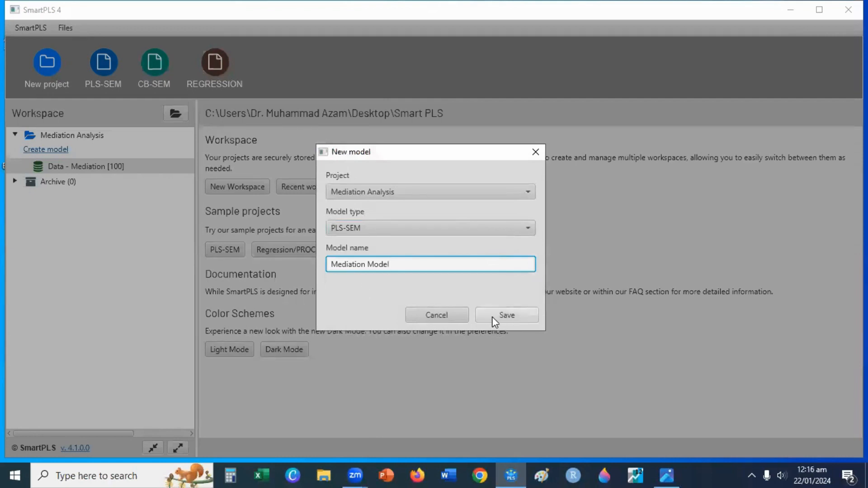
{"action": "left_click", "coordinate": [506, 315]}
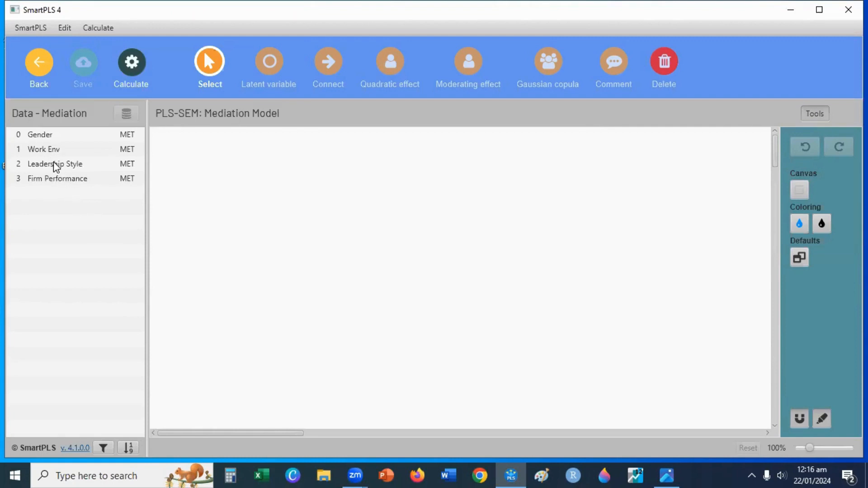
Add Leadership Style, Firm Performance and Work Env to the canvas as latent variables, with Work Env above and between the other two
{"action": "left_click_drag", "start_coordinate": [54, 162], "coordinate": [307, 292]}
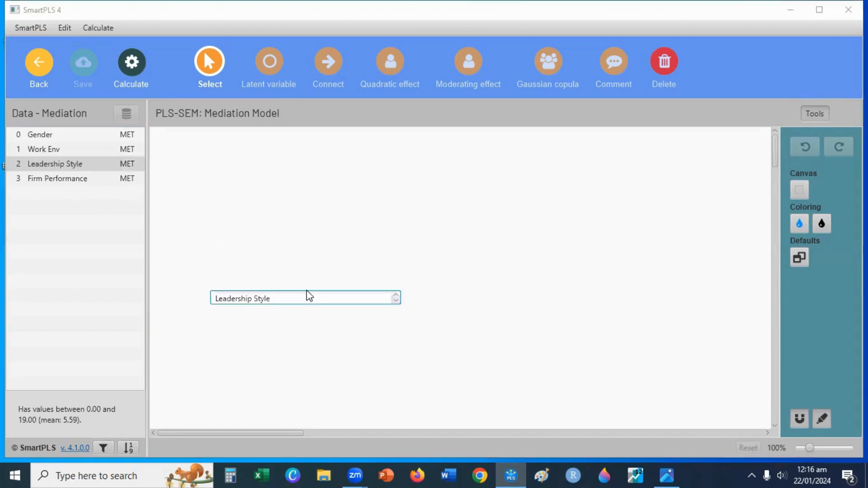
{"action": "key", "text": "Return"}
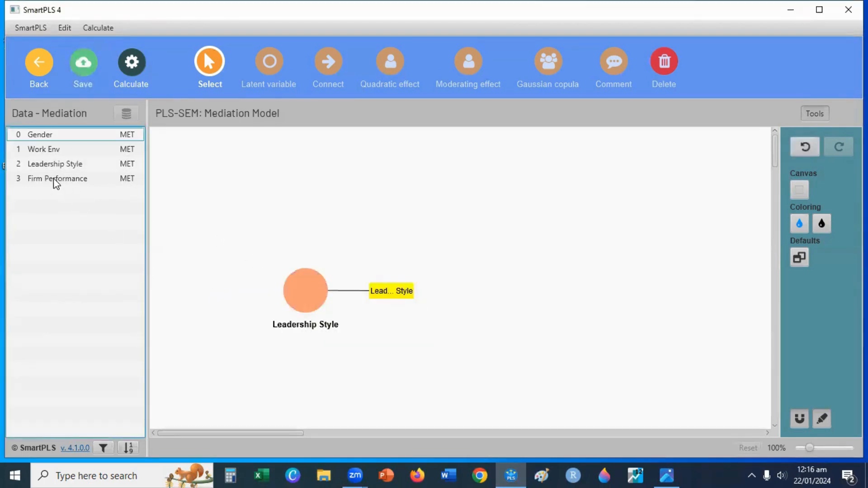
{"action": "left_click_drag", "start_coordinate": [55, 183], "coordinate": [615, 291]}
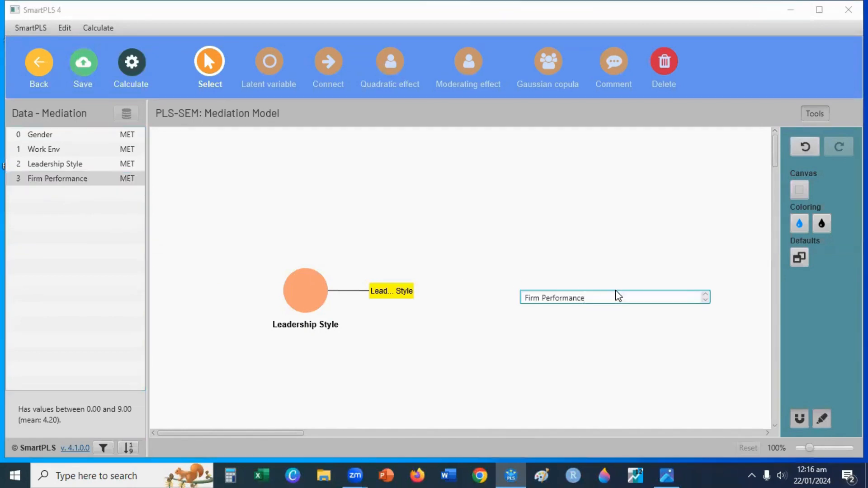
{"action": "key", "text": "Return"}
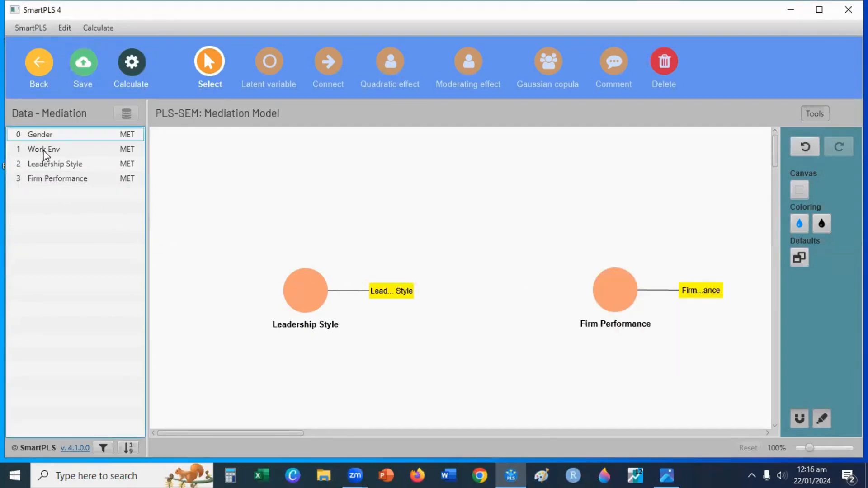
{"action": "left_click_drag", "start_coordinate": [43, 150], "coordinate": [490, 187]}
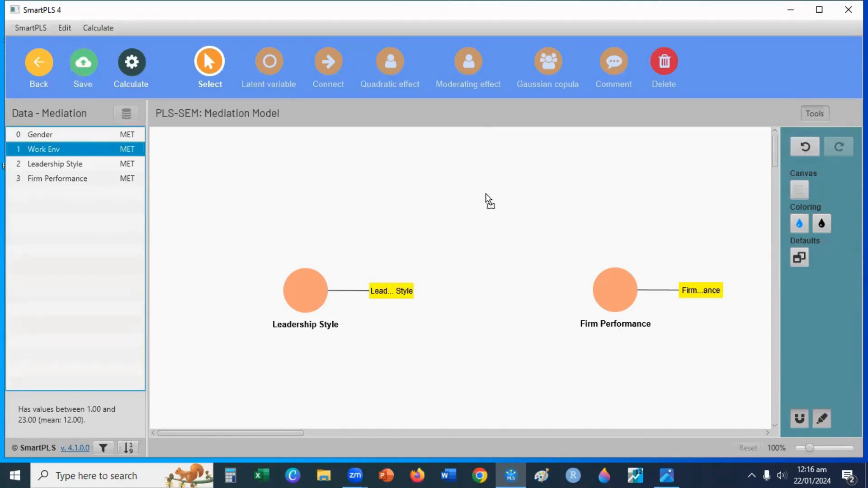
{"action": "left_click_drag", "start_coordinate": [486, 194], "coordinate": [485, 193]}
{"action": "key", "text": "Return"}
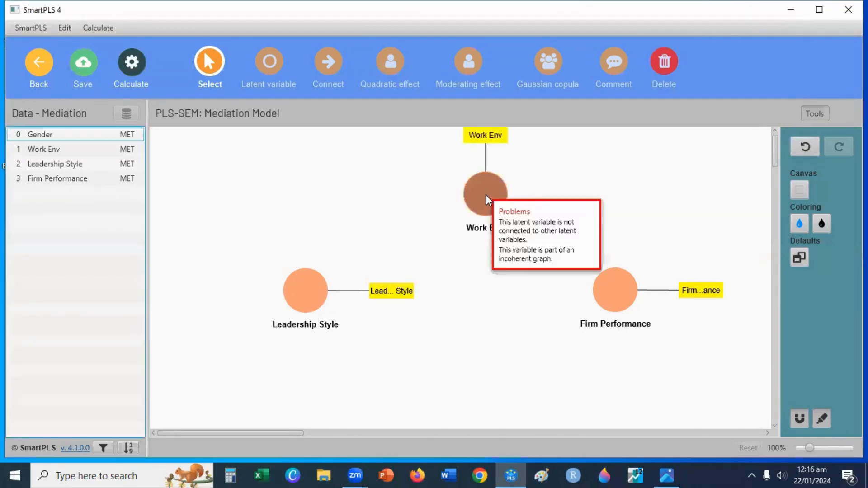
Align the Leadership Style indicator to the left and reposition the three latent variables into a balanced triangle
{"action": "left_click", "coordinate": [304, 289]}
{"action": "right_click", "coordinate": [304, 289]}
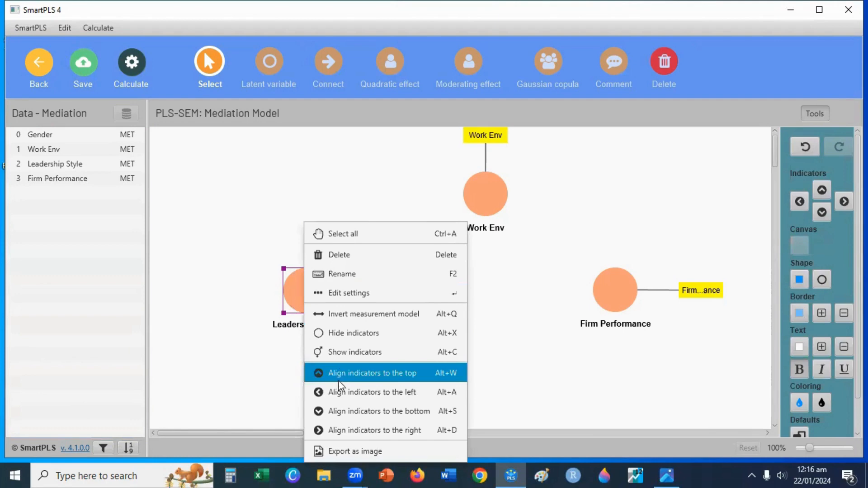
{"action": "left_click", "coordinate": [339, 393]}
{"action": "left_click_drag", "start_coordinate": [295, 299], "coordinate": [272, 324]}
{"action": "left_click_drag", "start_coordinate": [619, 312], "coordinate": [623, 325]}
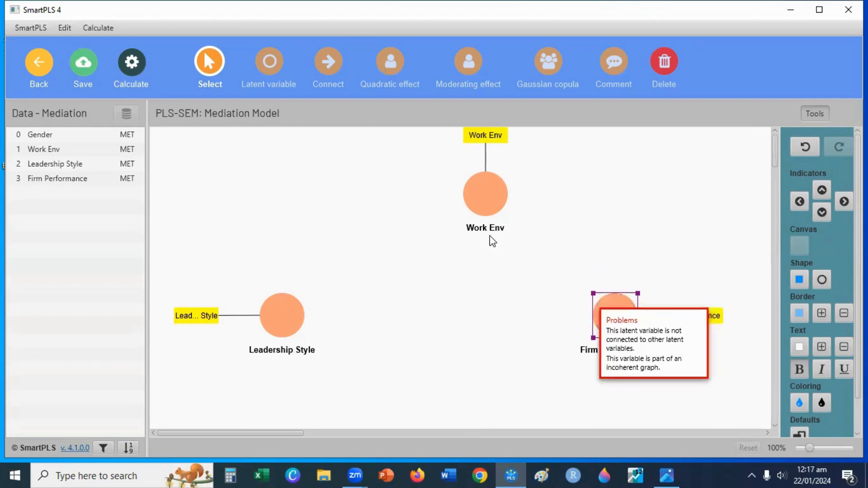
{"action": "left_click_drag", "start_coordinate": [493, 209], "coordinate": [458, 222]}
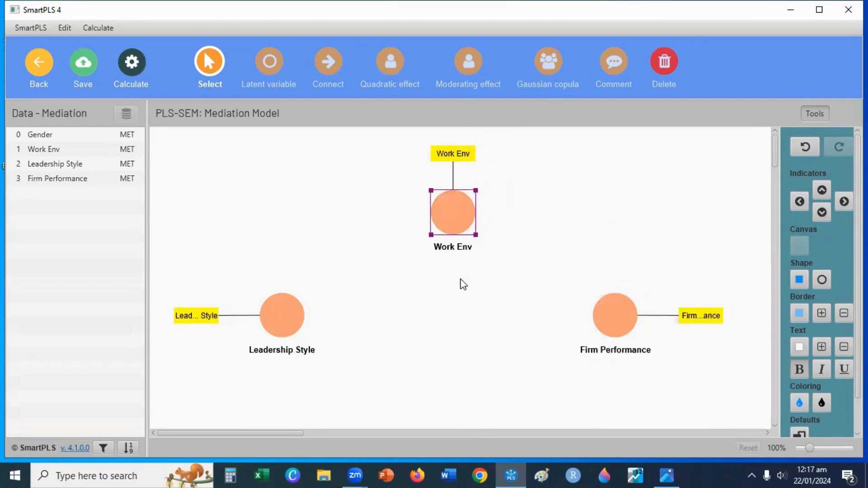
Connect Leadership Style to Firm Performance, Leadership Style to Work Env, and Work Env to Firm Performance
{"action": "left_click", "coordinate": [327, 70]}
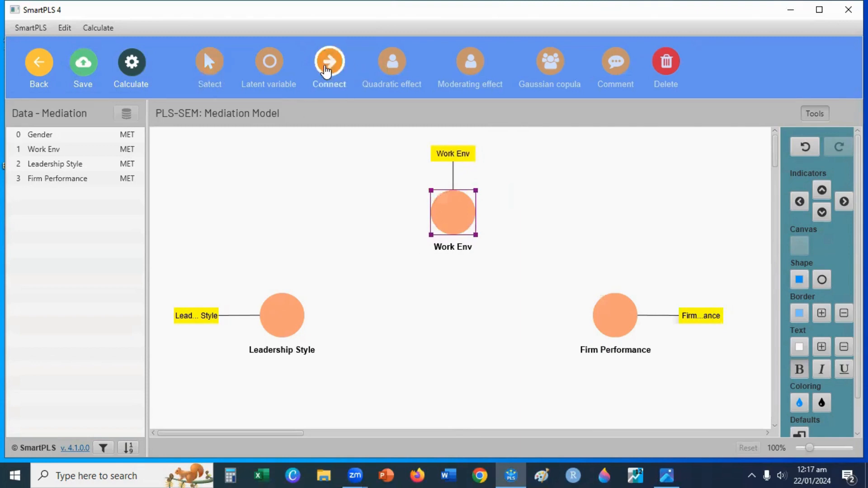
{"action": "left_click", "coordinate": [270, 323]}
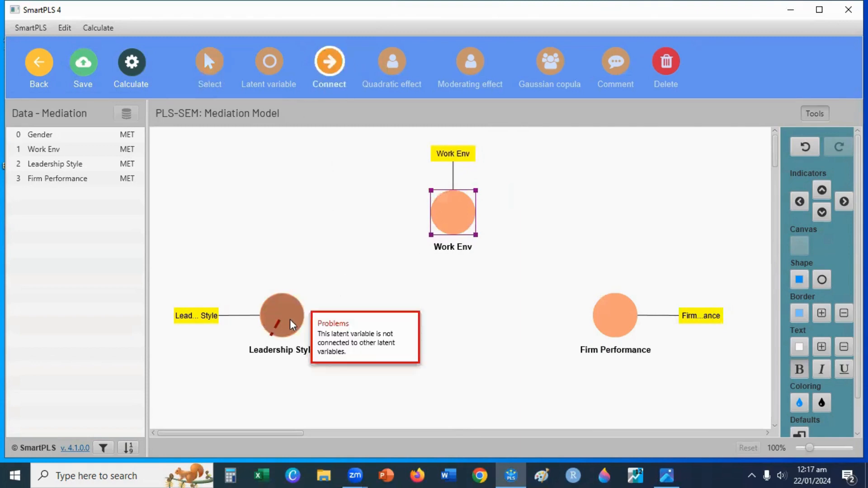
{"action": "left_click_drag", "start_coordinate": [293, 325], "coordinate": [624, 326]}
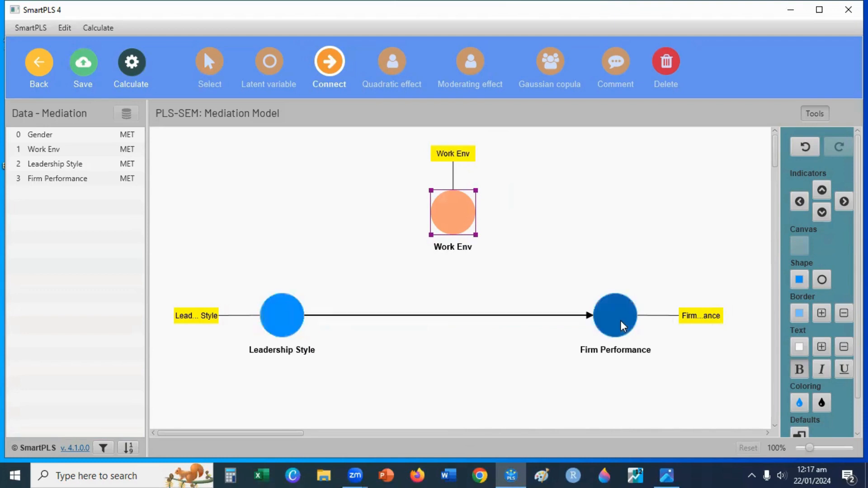
{"action": "left_click", "coordinate": [282, 322]}
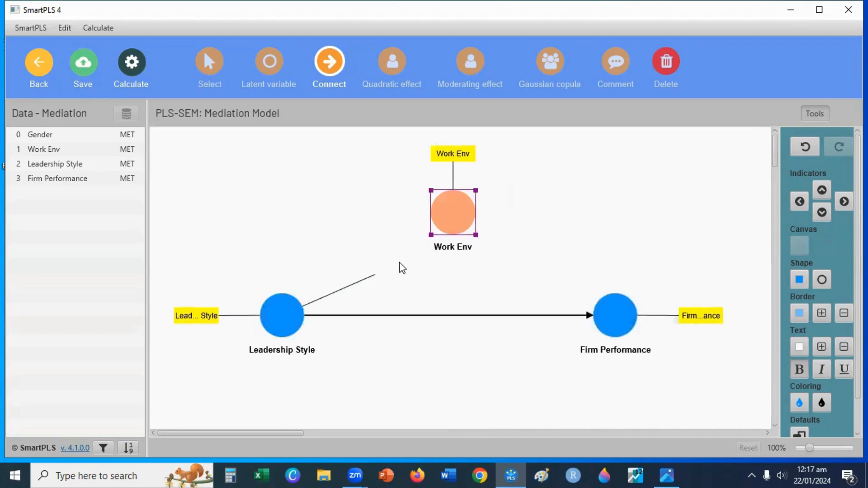
{"action": "left_click", "coordinate": [461, 221]}
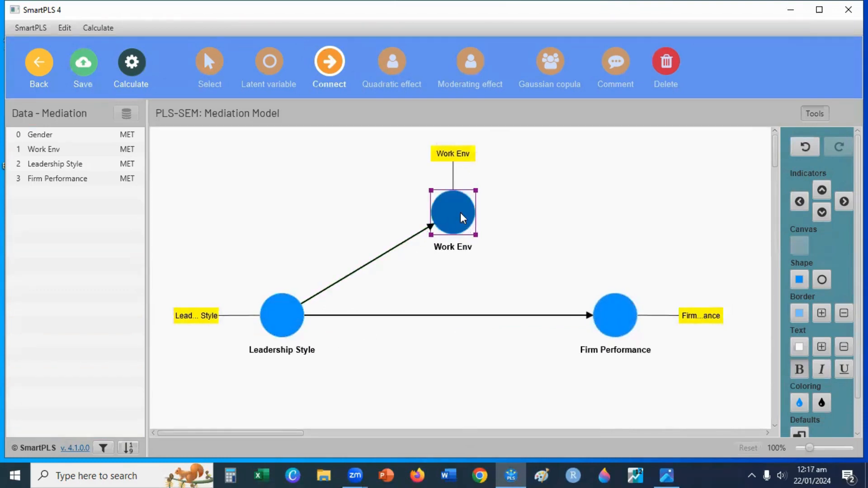
{"action": "left_click", "coordinate": [462, 218]}
{"action": "left_click", "coordinate": [626, 312]}
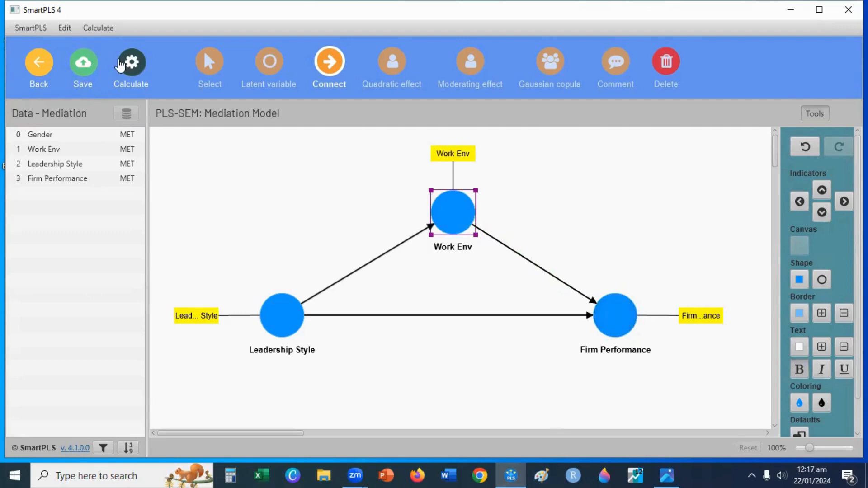
Run bootstrapping on the model with the bias-corrected and accelerated (BCa) bootstrap confidence interval method
{"action": "left_click", "coordinate": [132, 65]}
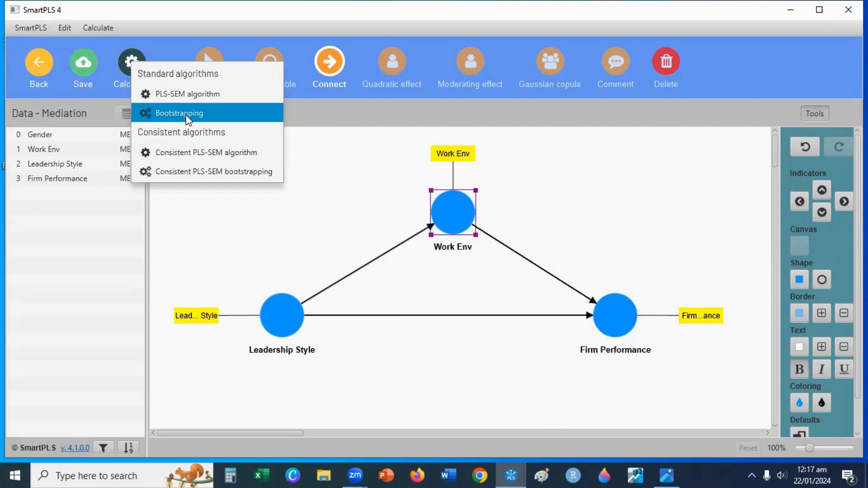
{"action": "left_click", "coordinate": [168, 112]}
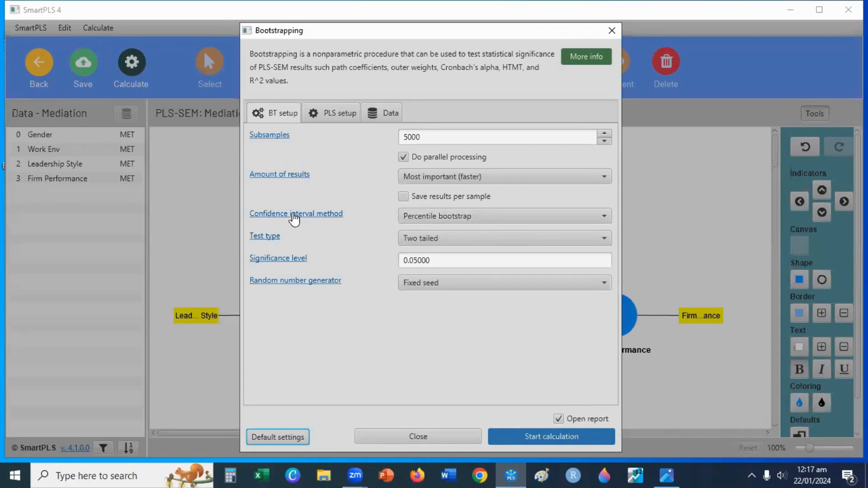
{"action": "left_click", "coordinate": [459, 219]}
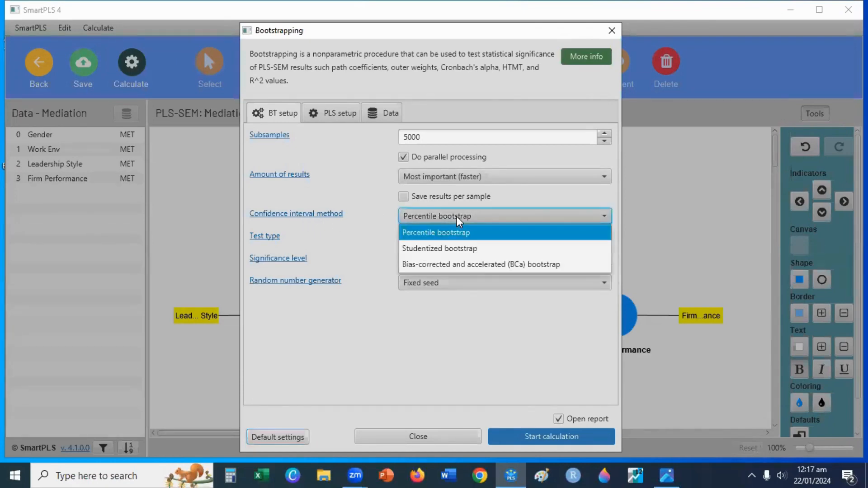
{"action": "left_click", "coordinate": [445, 266]}
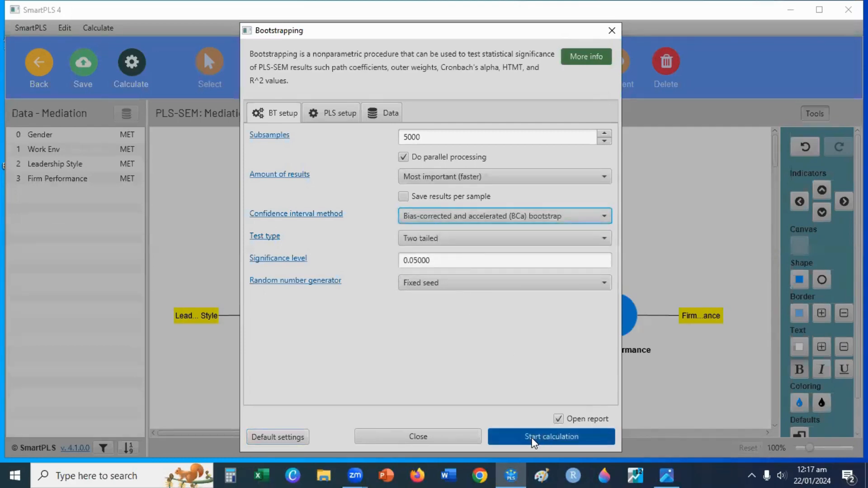
{"action": "left_click", "coordinate": [534, 441]}
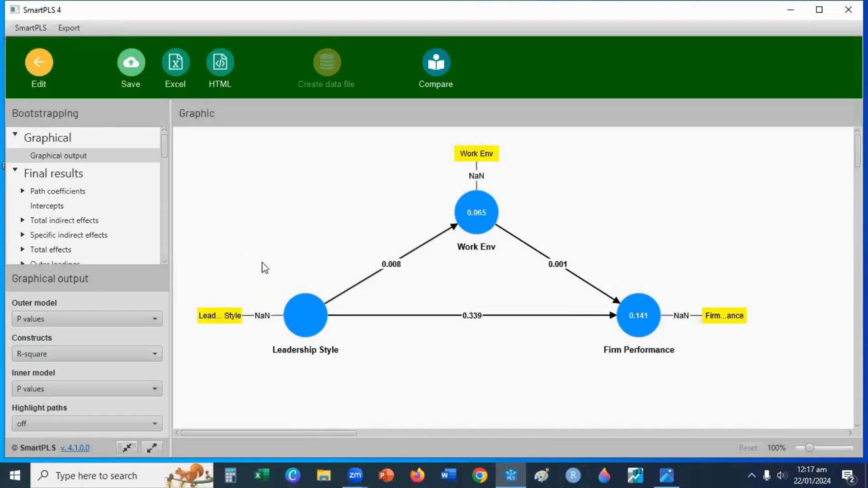
Examine the path coefficients and the specific indirect effects in the bootstrapping report
{"action": "left_click", "coordinate": [58, 192]}
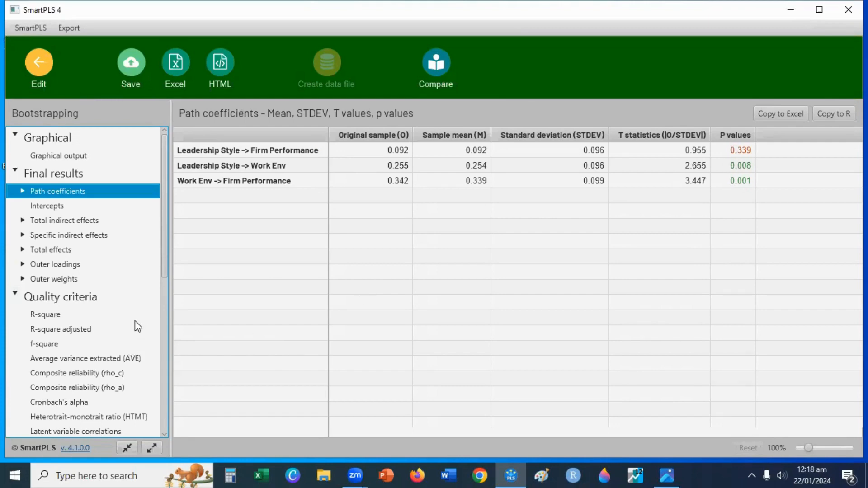
{"action": "left_click", "coordinate": [15, 295]}
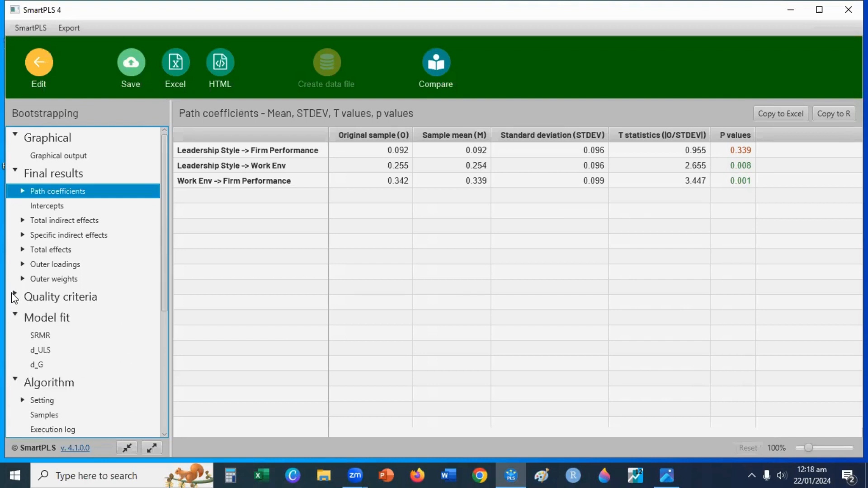
{"action": "left_click", "coordinate": [15, 295]}
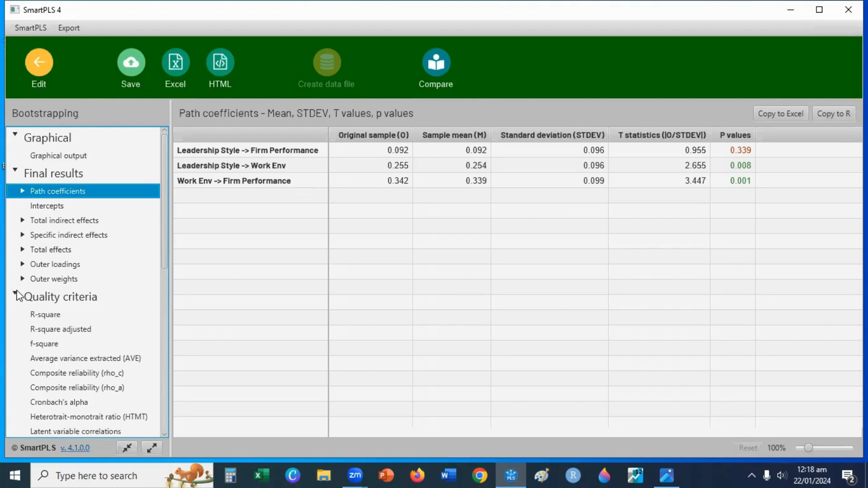
{"action": "left_click", "coordinate": [20, 192]}
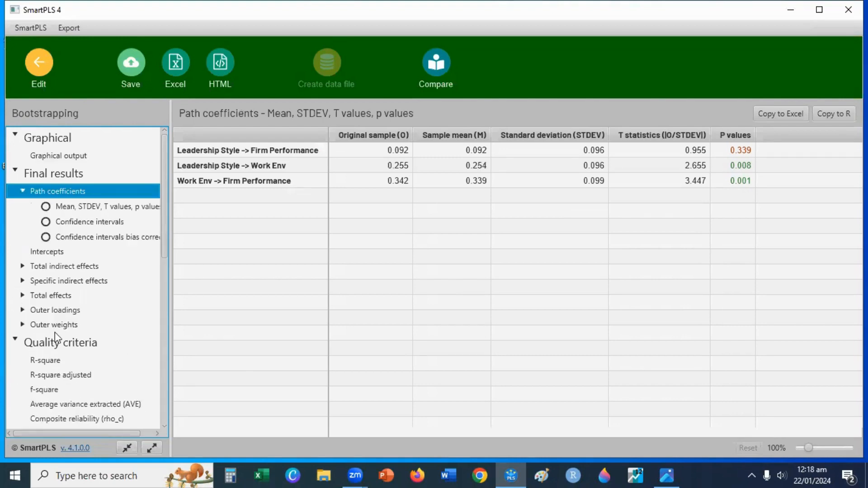
{"action": "left_click", "coordinate": [71, 281]}
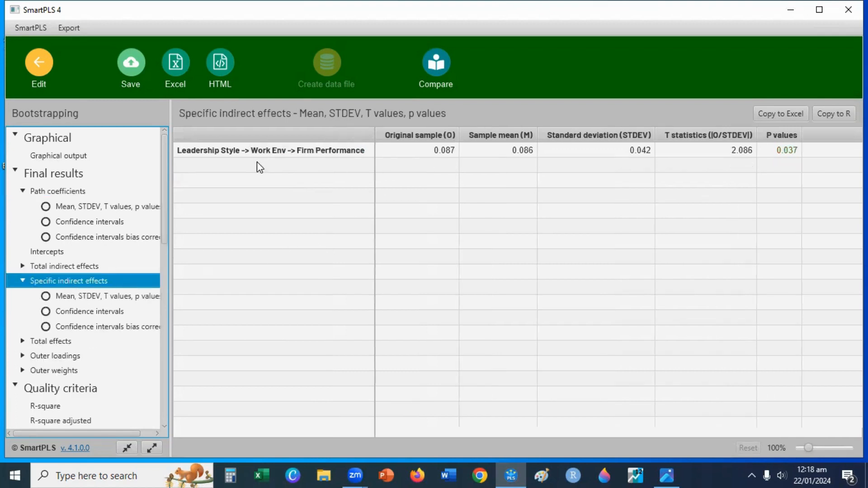